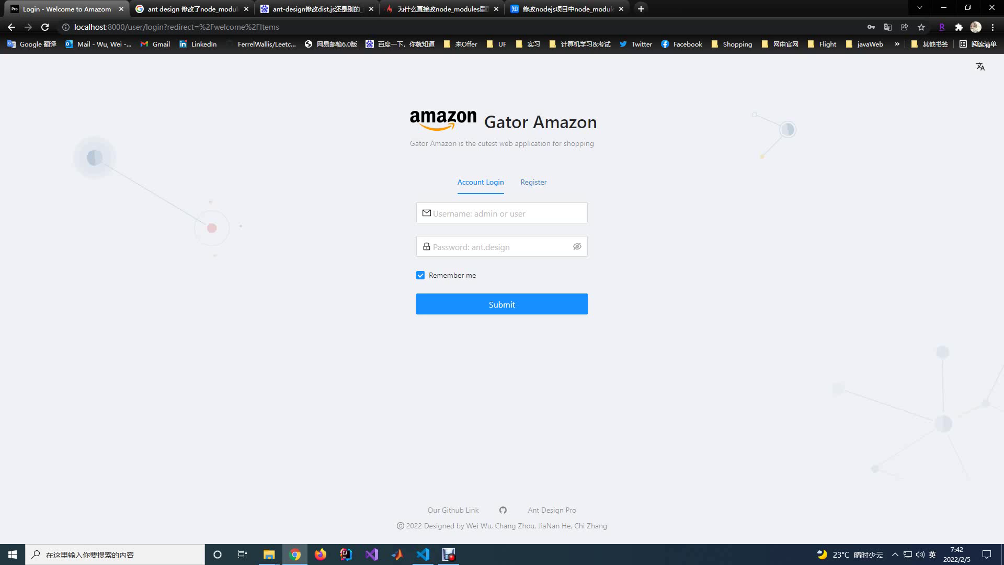
Show the registration form and fill the email field with a saved email address.
left_click(533, 182)
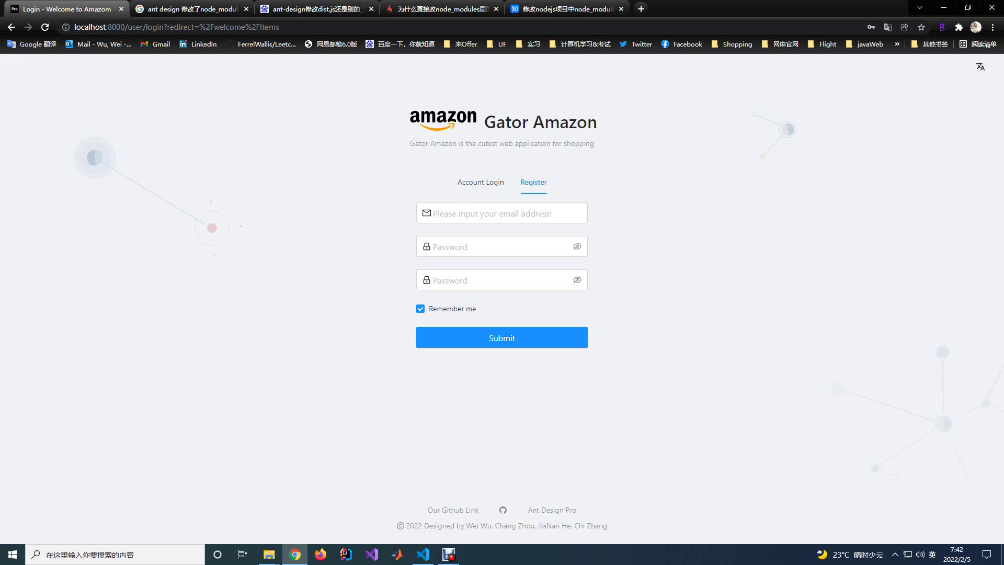
left_click(480, 182)
left_click(534, 182)
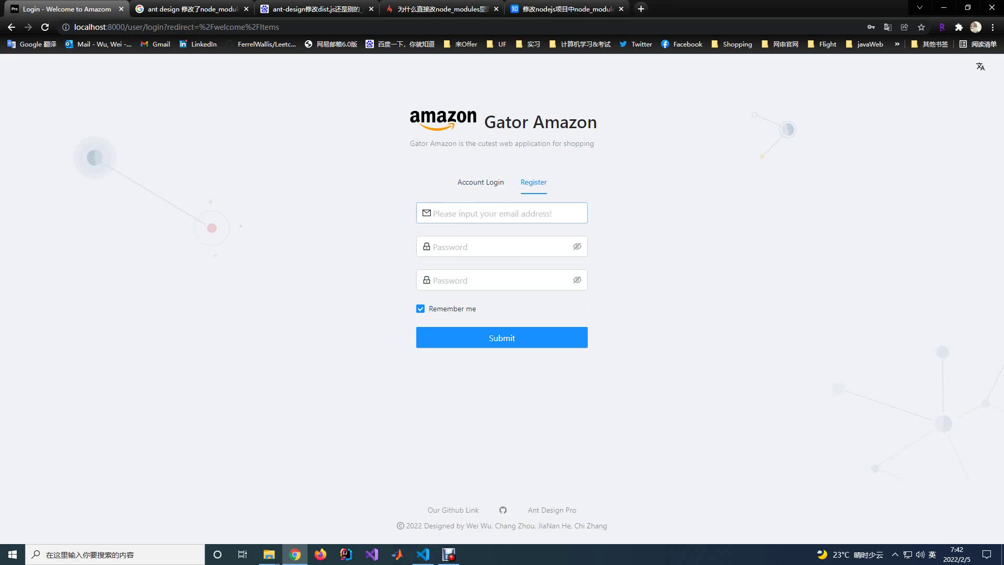
key("Down")
key("Down")
key("Return")
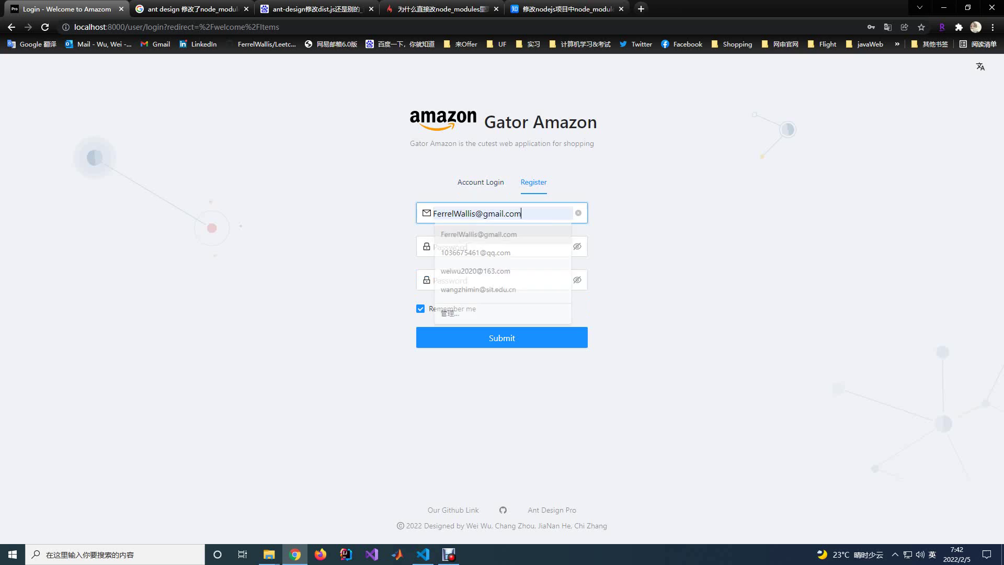
Enter the password in both fields, reveal them, and correct the confirmation so they match.
left_click(497, 246)
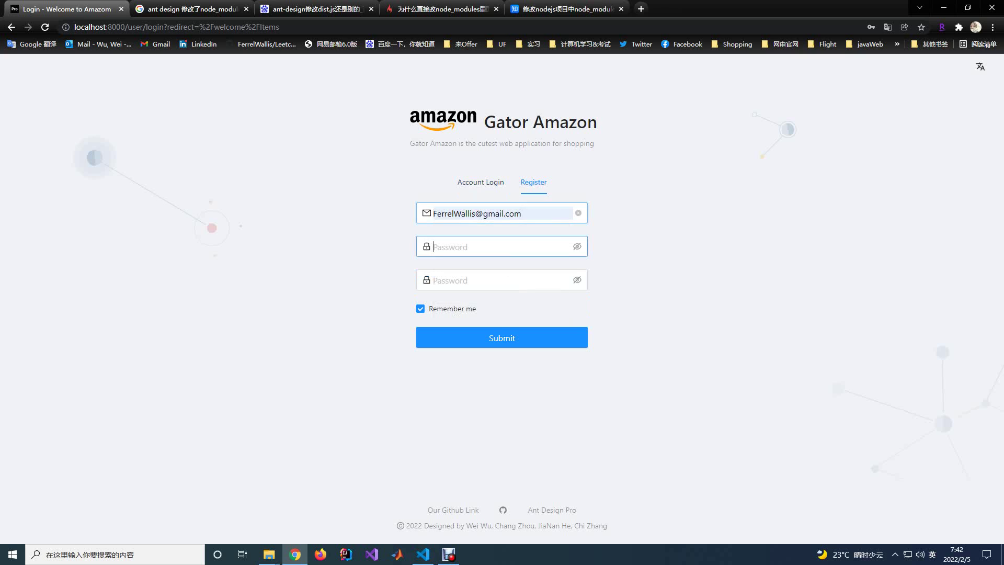
key("Tab")
type("123456789")
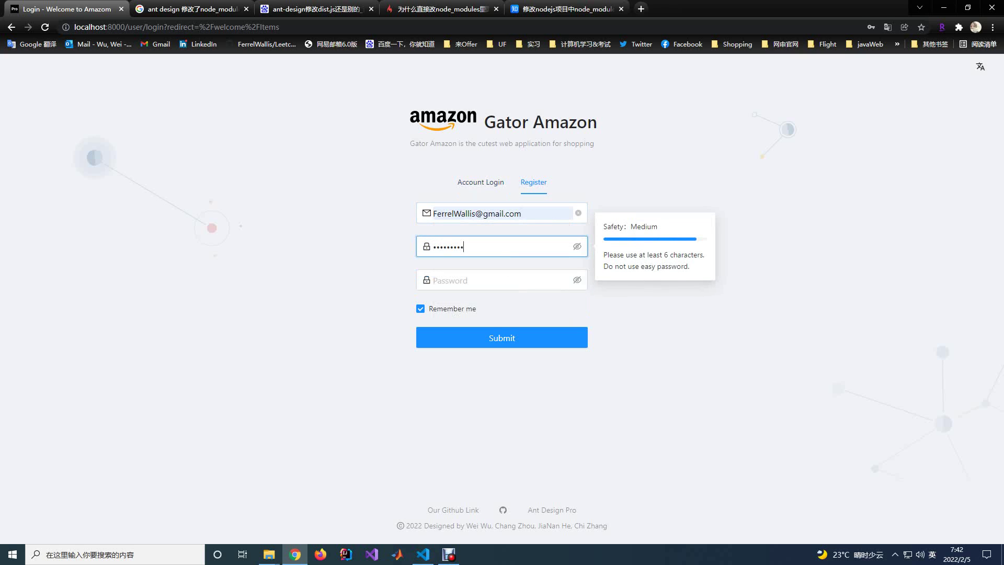
key("Tab")
type("123456789")
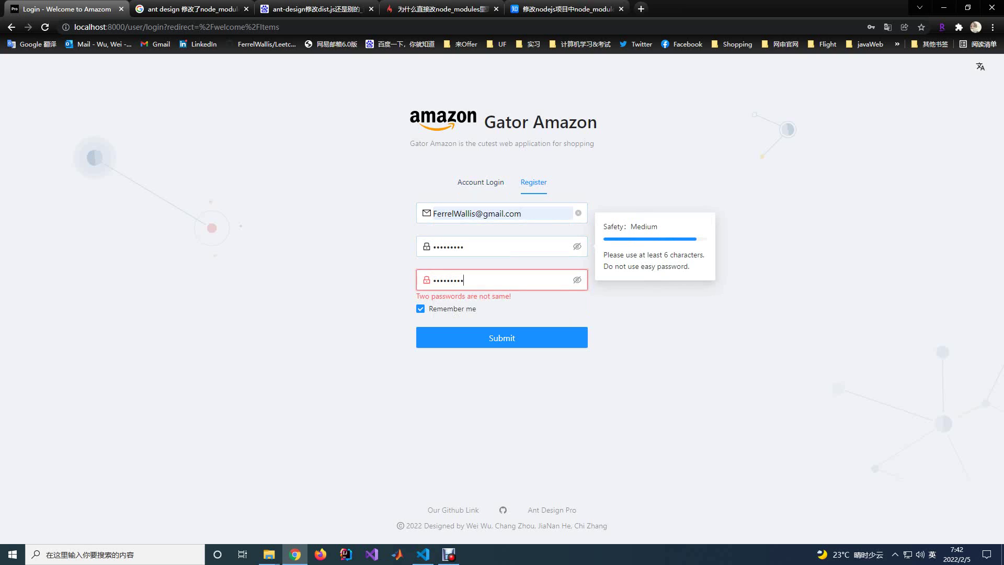
left_click(497, 246)
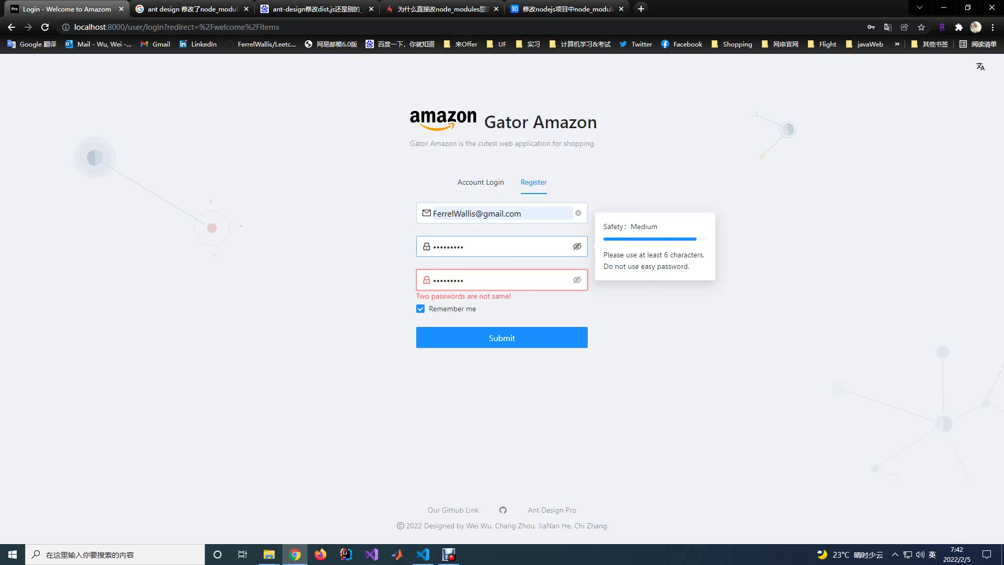
left_click(577, 246)
left_click(576, 280)
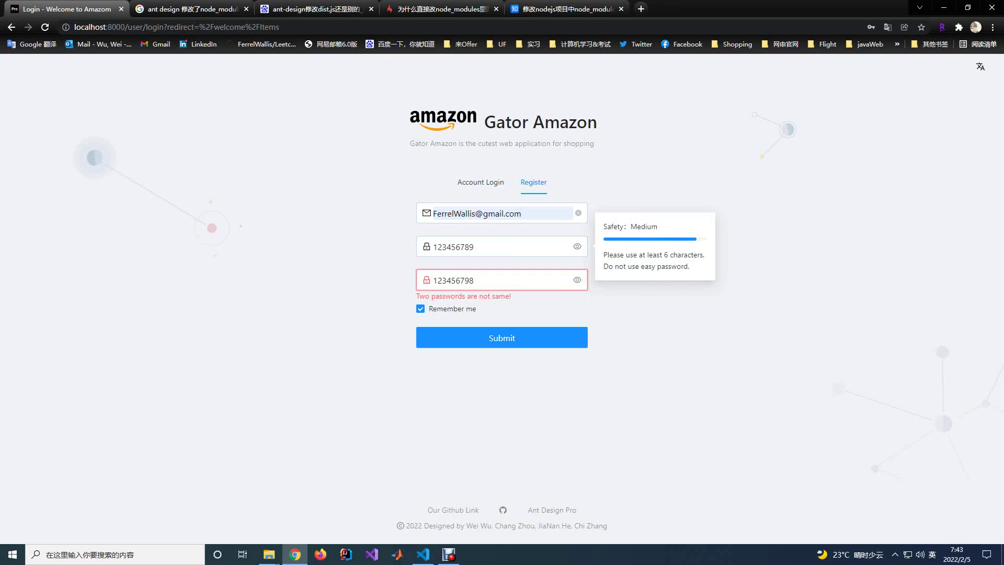
type("8")
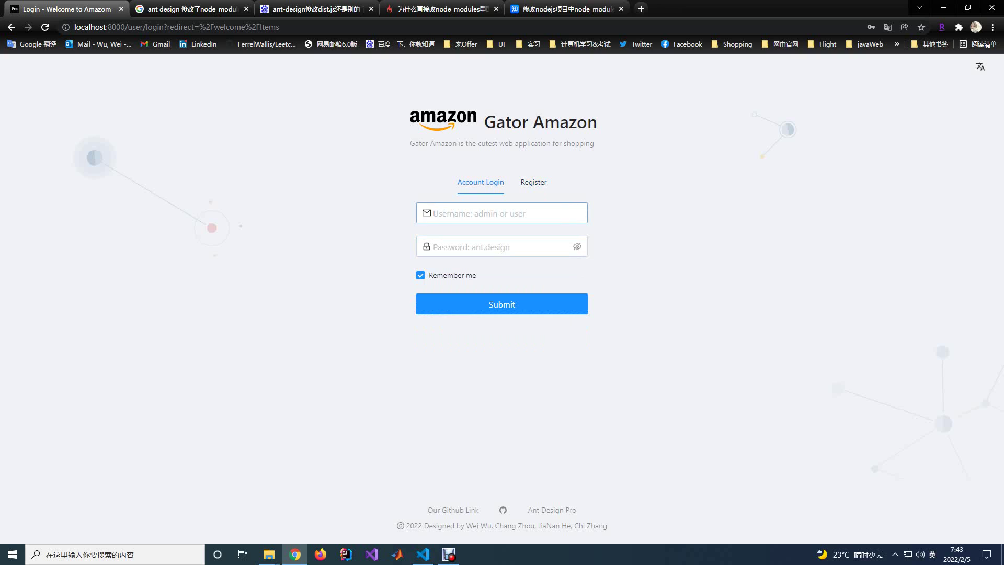
Log in with the demo administrator username and password, revealing the password before submitting.
left_click(470, 213)
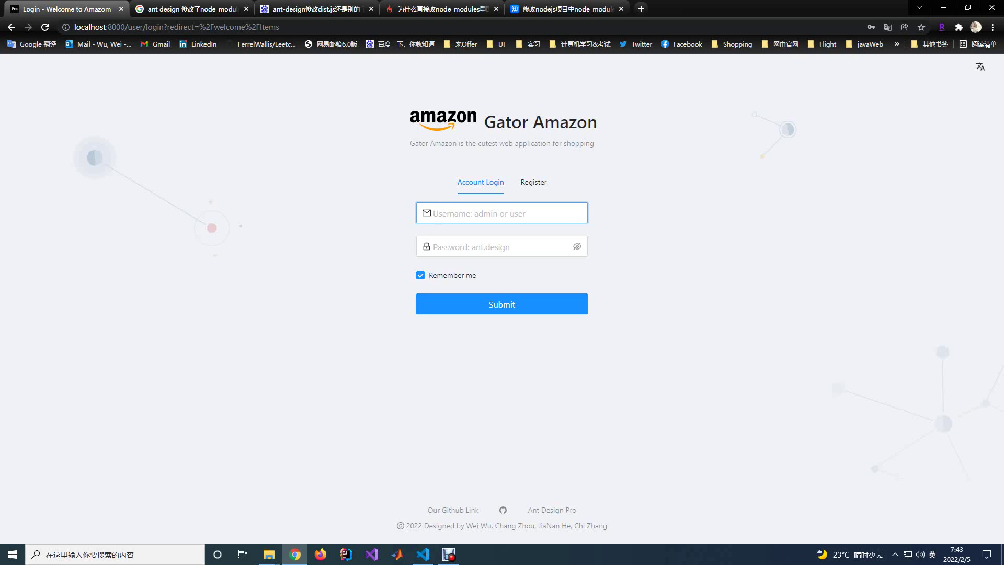
type("admin")
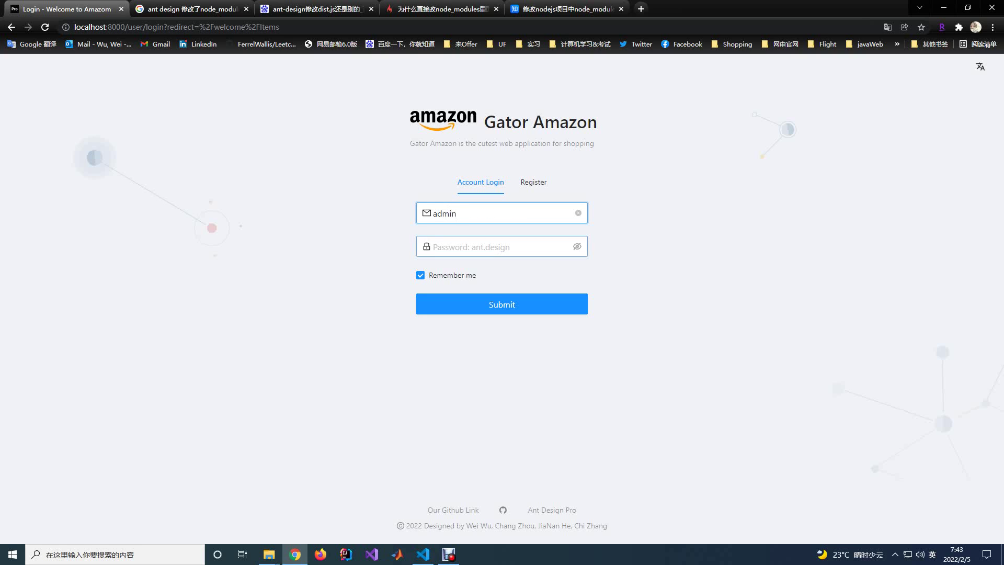
left_click(502, 246)
type("ant")
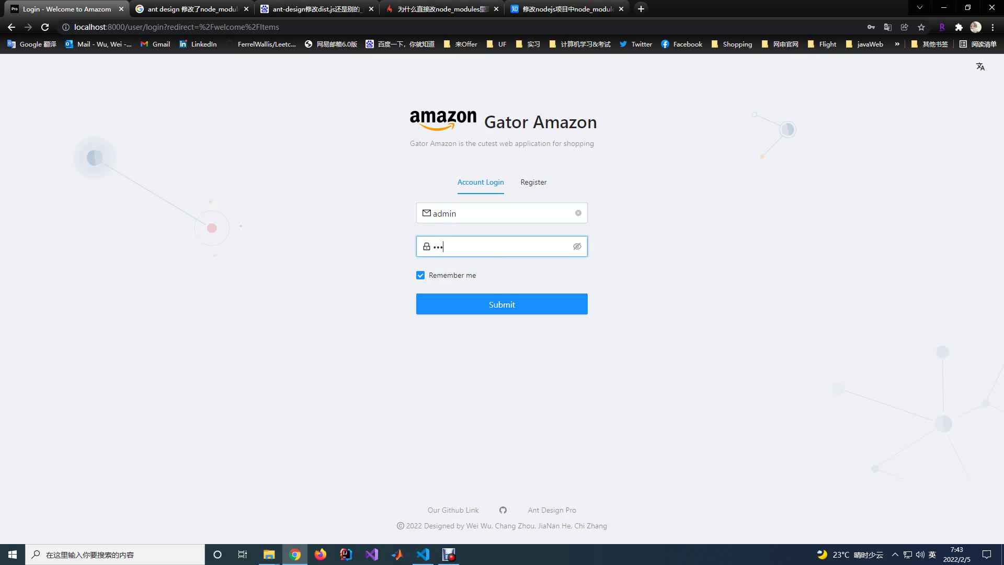
type(".design")
left_click(576, 246)
left_click(502, 304)
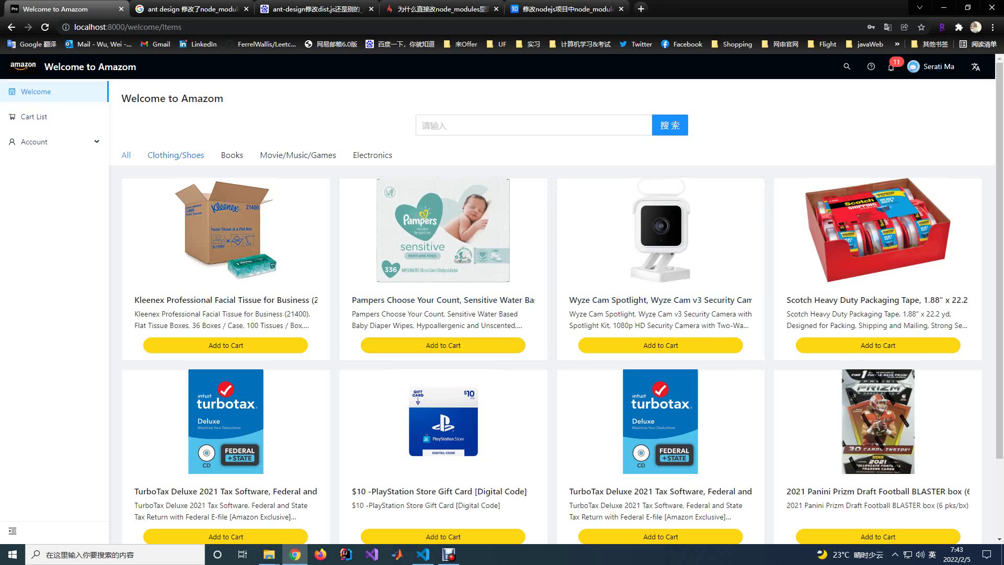
Browse the Welcome items page, then open the Cart List with iPhone 13 and MacBook Air.
left_click(523, 125)
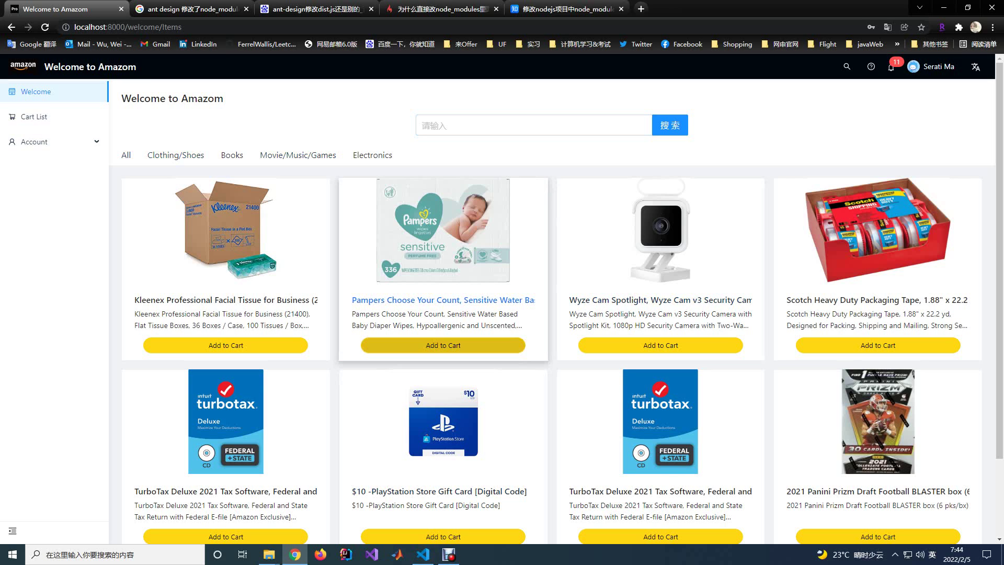
left_click(34, 117)
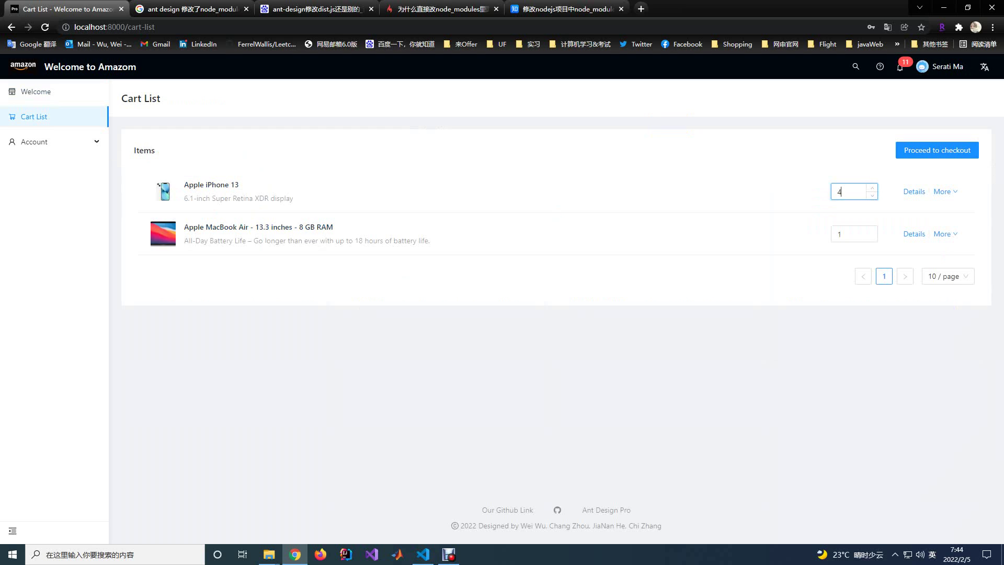
Change the MacBook Air quantity to 2 and proceed to checkout.
left_click(839, 233)
key("BackSpace")
type("2")
mouse_move(943, 233)
left_click(937, 151)
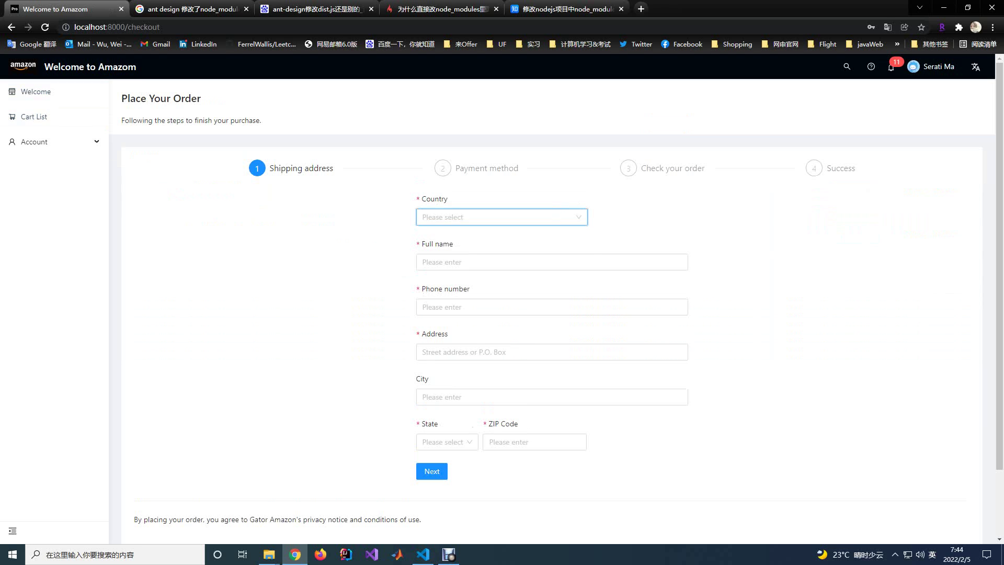
Choose United States as the country and fill the shipping details from a saved address.
key("Down")
key("Return")
key("Tab")
key("Down")
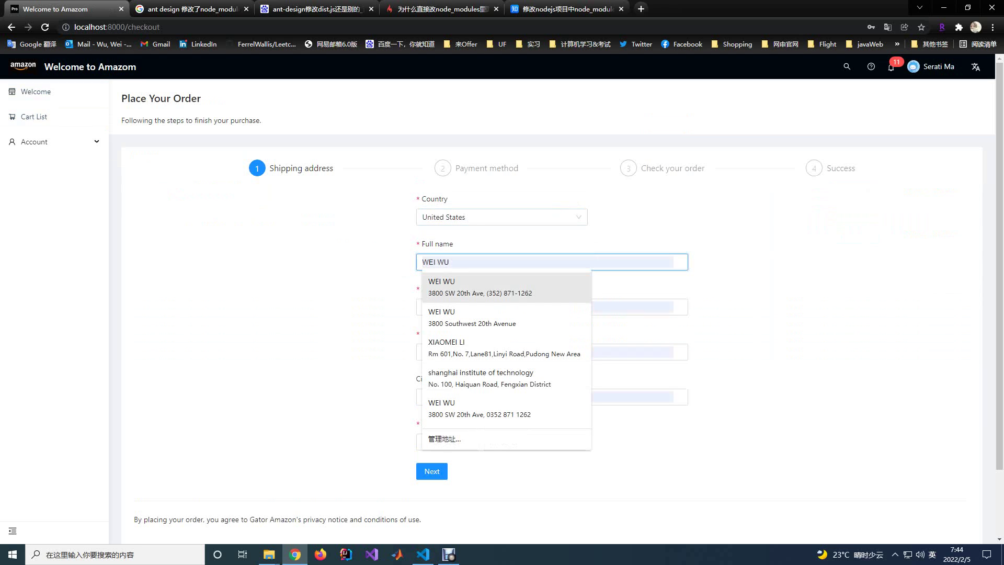
key("Return")
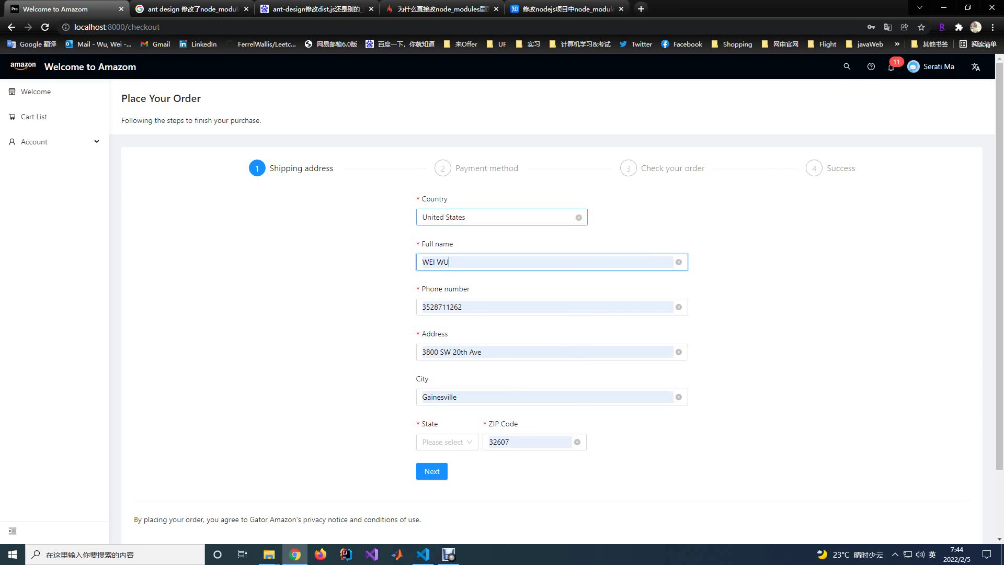
Set the shipping state to Alabama and continue to the payment method step.
left_click(447, 442)
left_click(437, 462)
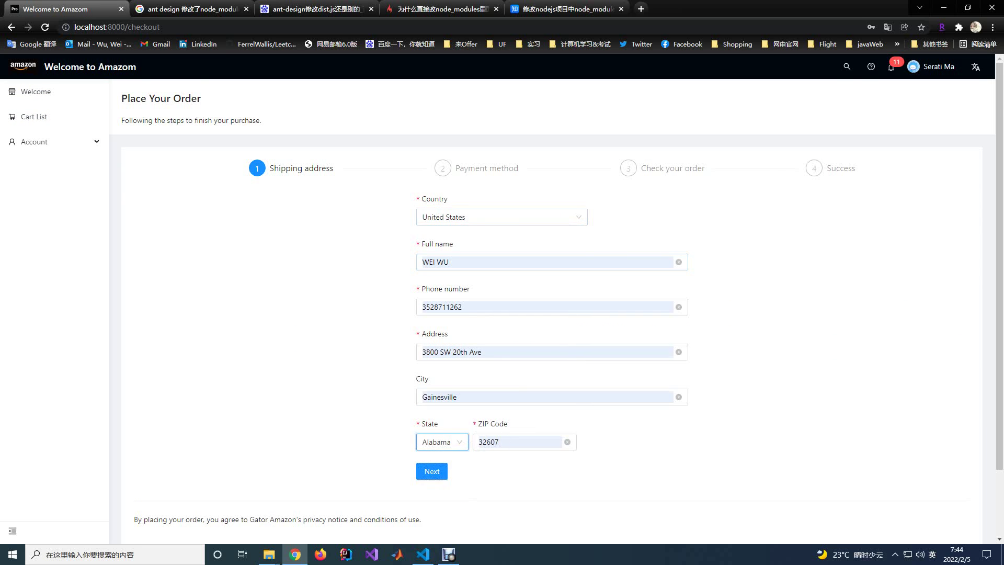
scroll(437, 462, "down", 2)
left_click(432, 419)
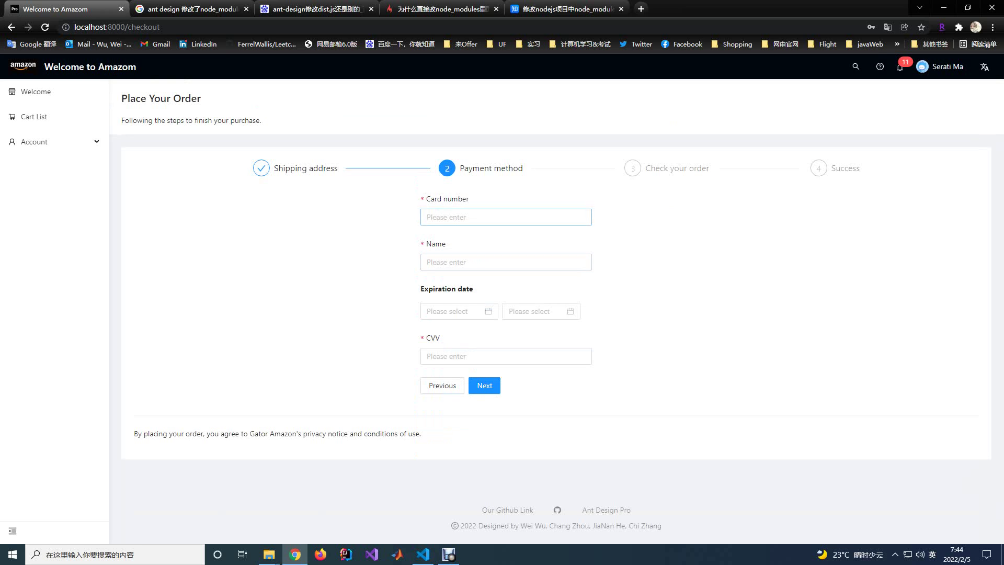
Enter the card number and the cardholder's name.
left_click(470, 217)
type("123456789")
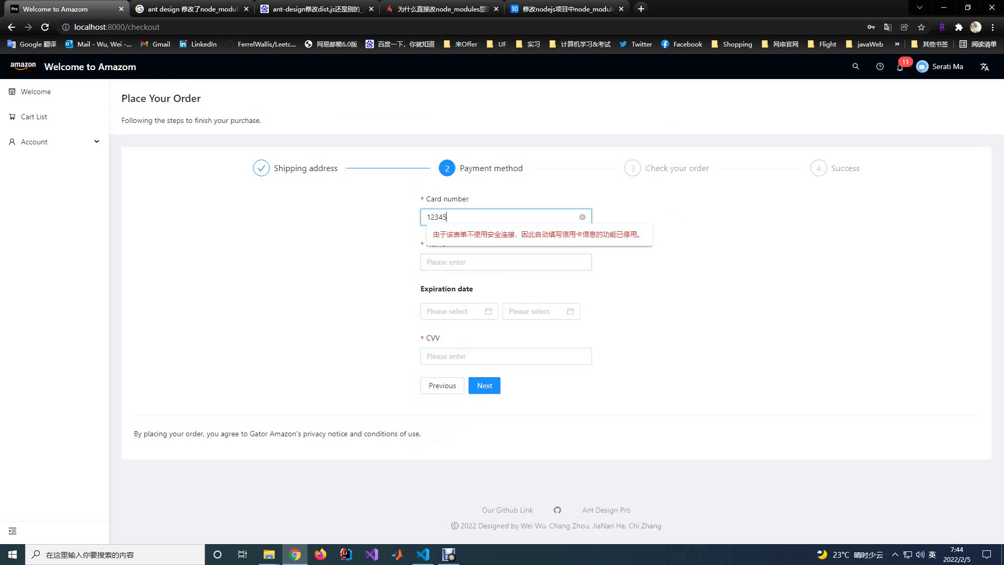
left_click(505, 262)
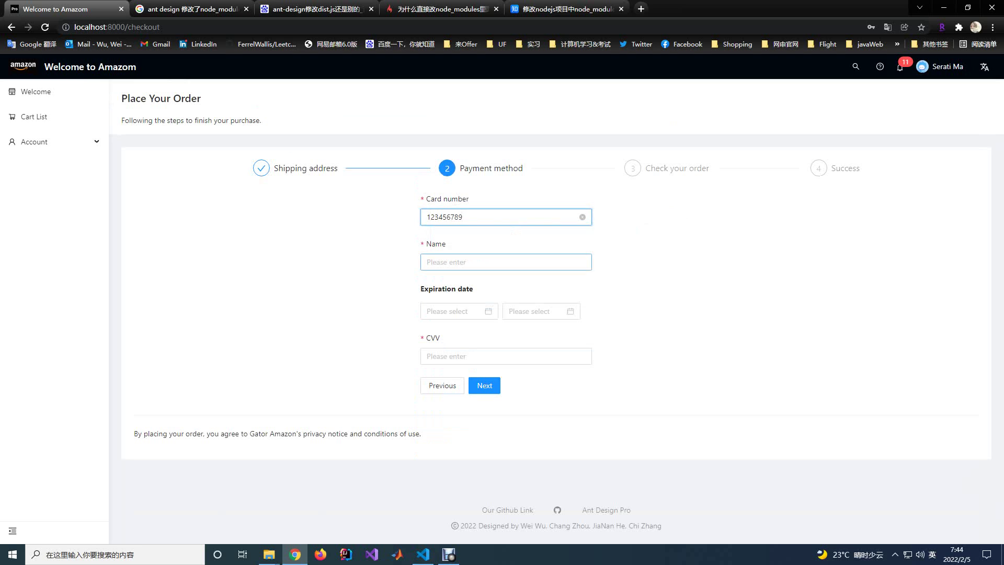
type("ert")
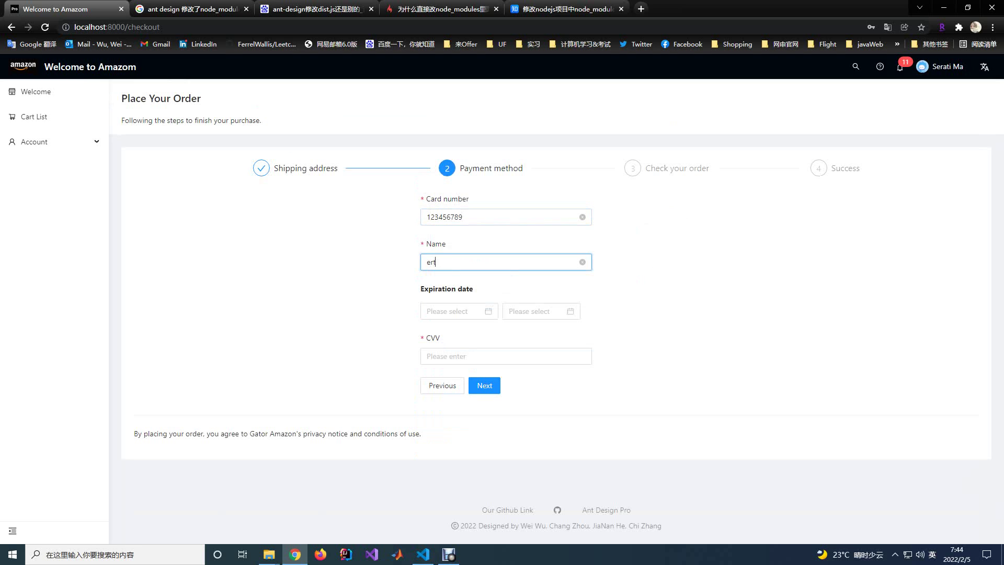
Pick expiration dates 2022-02 and 2020, enter the security code, and continue to order review.
left_click(454, 311)
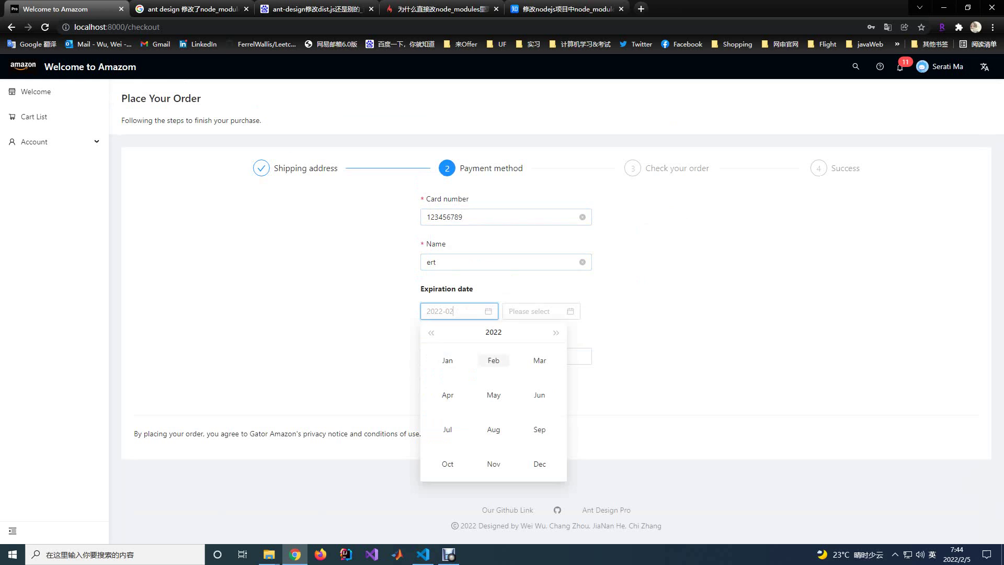
left_click(493, 359)
left_click(533, 311)
left_click(575, 361)
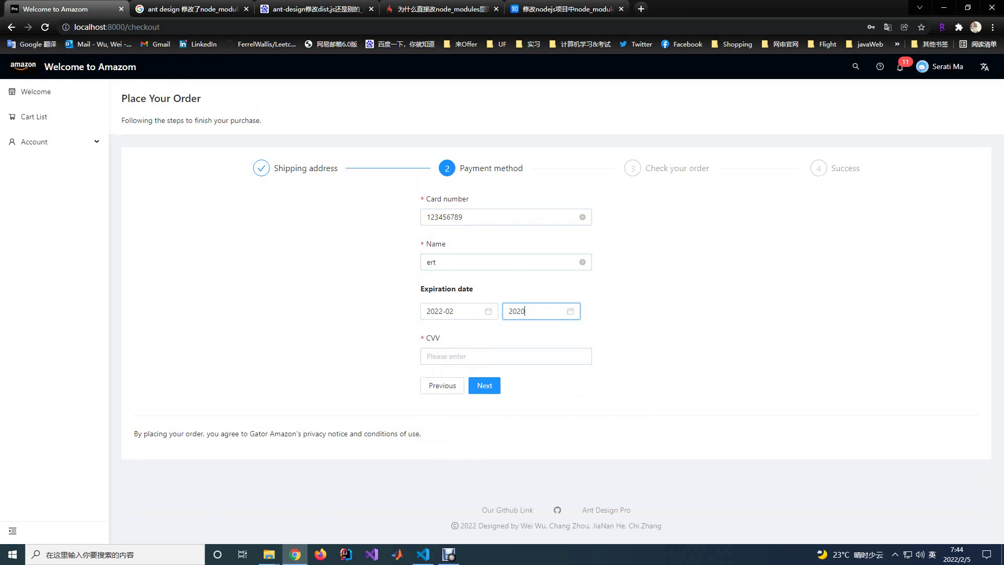
left_click(460, 356)
type("123")
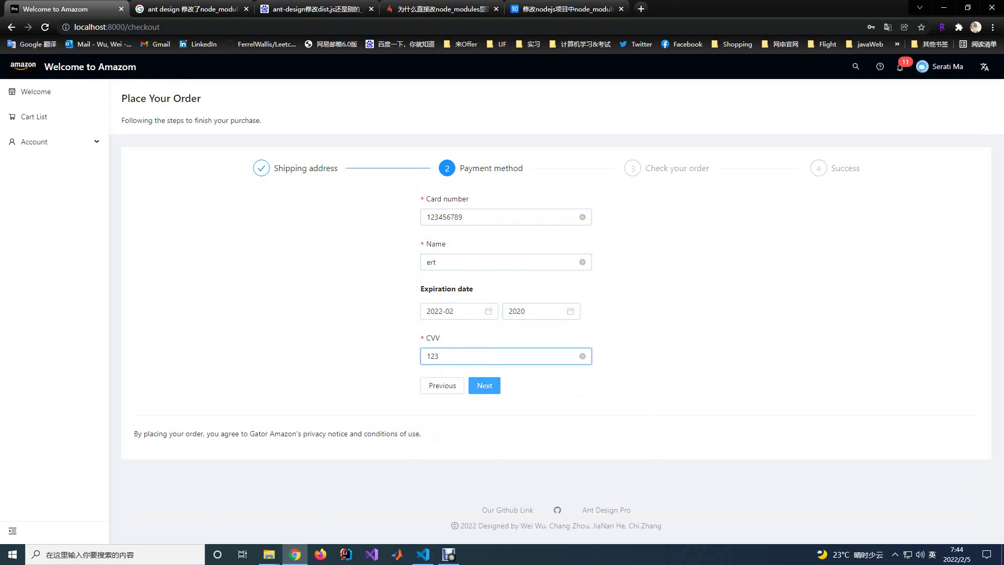
left_click(484, 385)
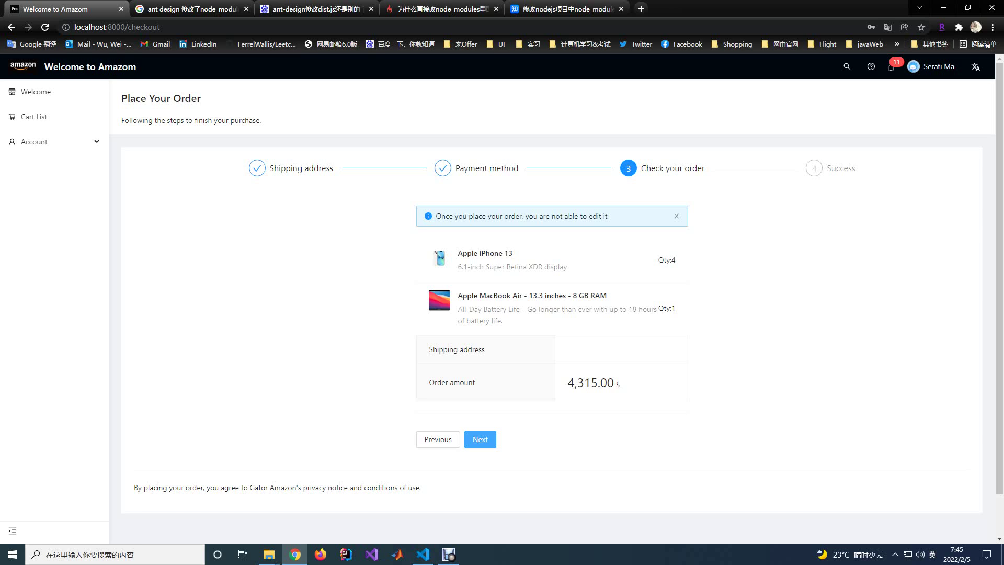
Check the 4,315.00 $ order amount and place the order.
triple_click(591, 383)
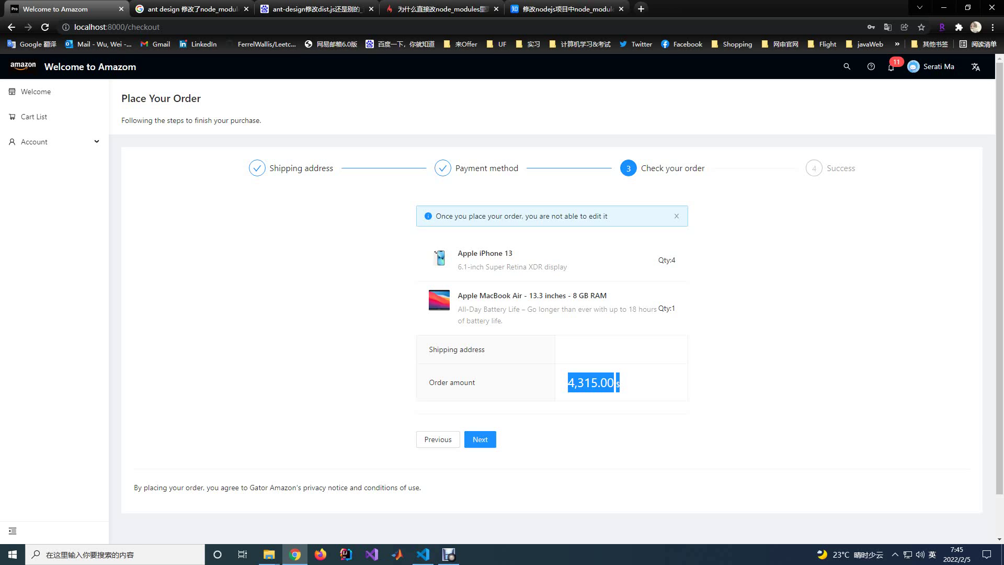
left_click(591, 383)
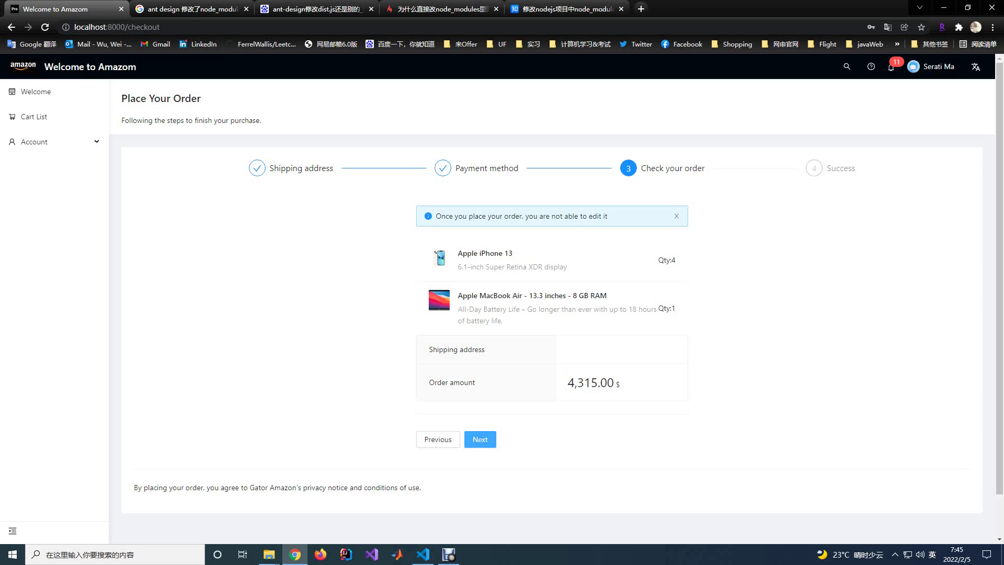
left_click(480, 439)
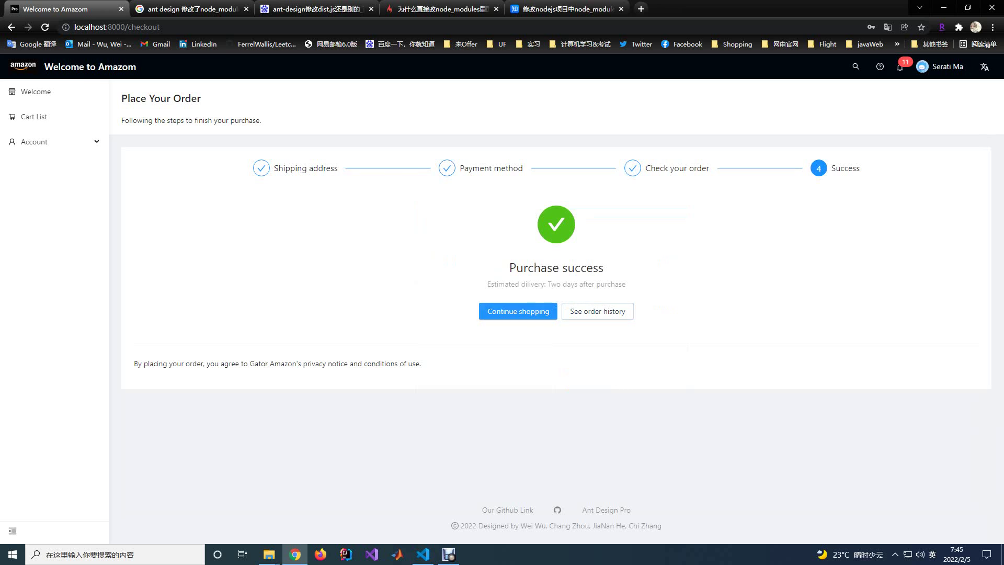
Open Account Settings' Basic Setting form, select the email value, and view the country choices.
left_click(34, 142)
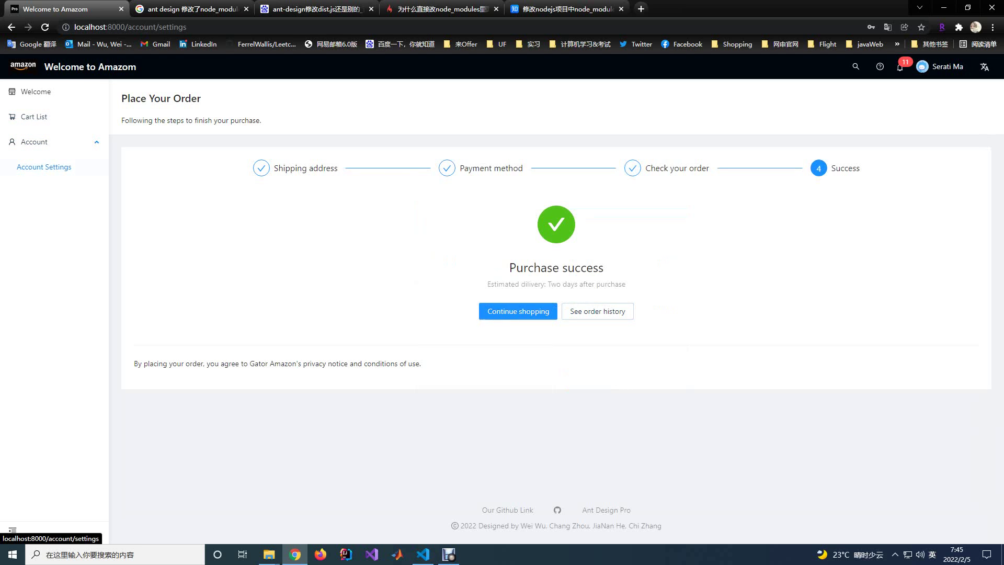
left_click(44, 167)
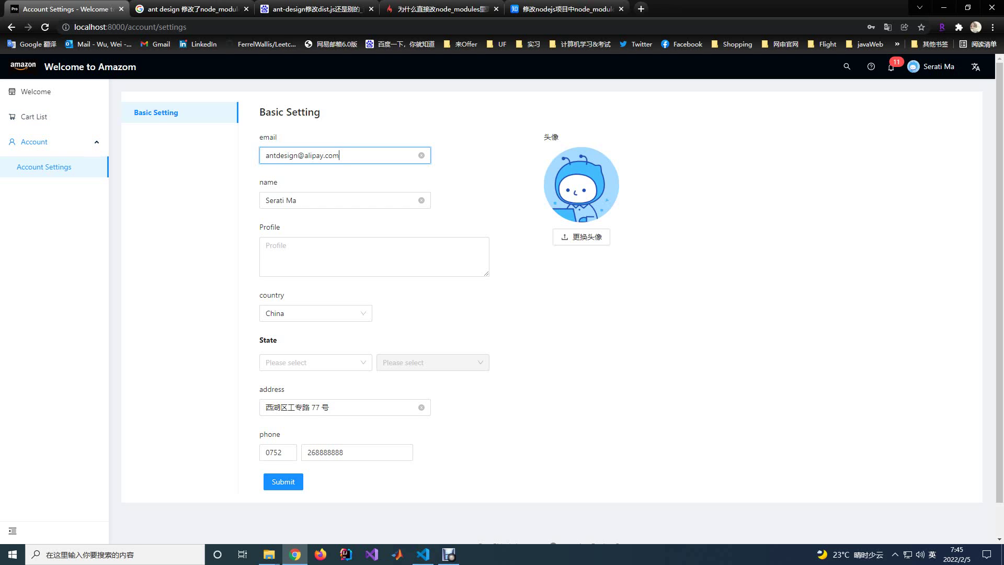
key("shift+Left")
key("shift+Left")
key("shift+Left")
key("shift+Left")
key("shift+Left")
key("shift+Left")
key("shift+Left")
key("shift+Left")
key("shift+Left")
key("shift+Left")
key("shift+Left")
key("shift+Left")
key("shift+Left")
key("shift+Left")
key("shift+Left")
key("shift+Left")
key("shift+Left")
key("shift+Left")
key("shift+Left")
key("shift+Left")
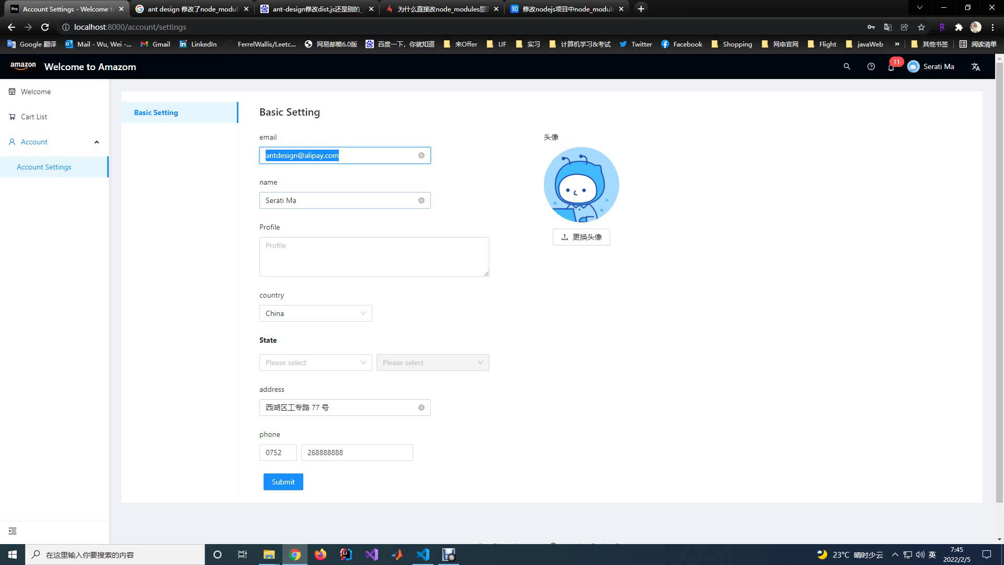
left_click(314, 313)
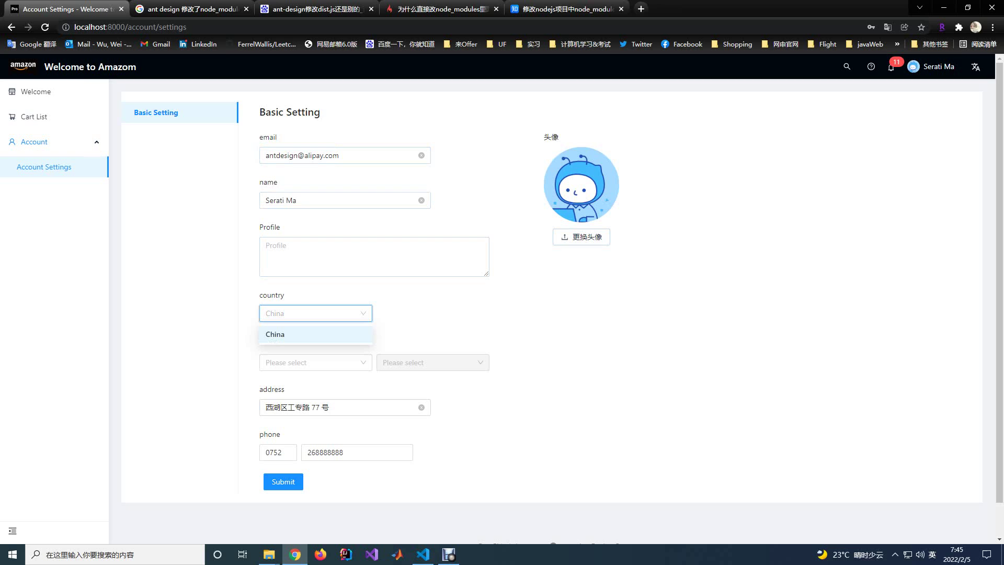
mouse_move(933, 66)
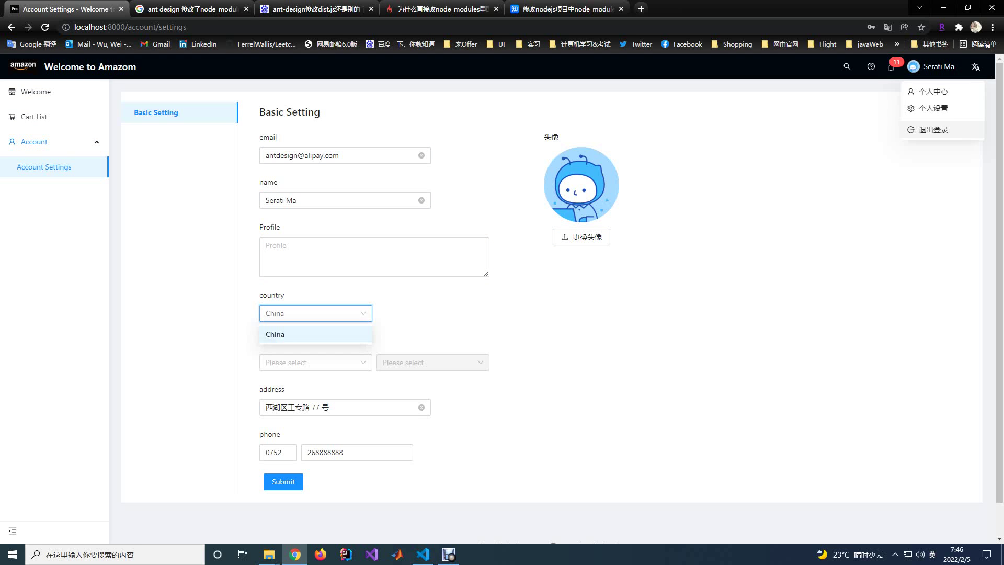
Choose 退出登录 (Logout) from the user avatar menu to sign out.
left_click(933, 129)
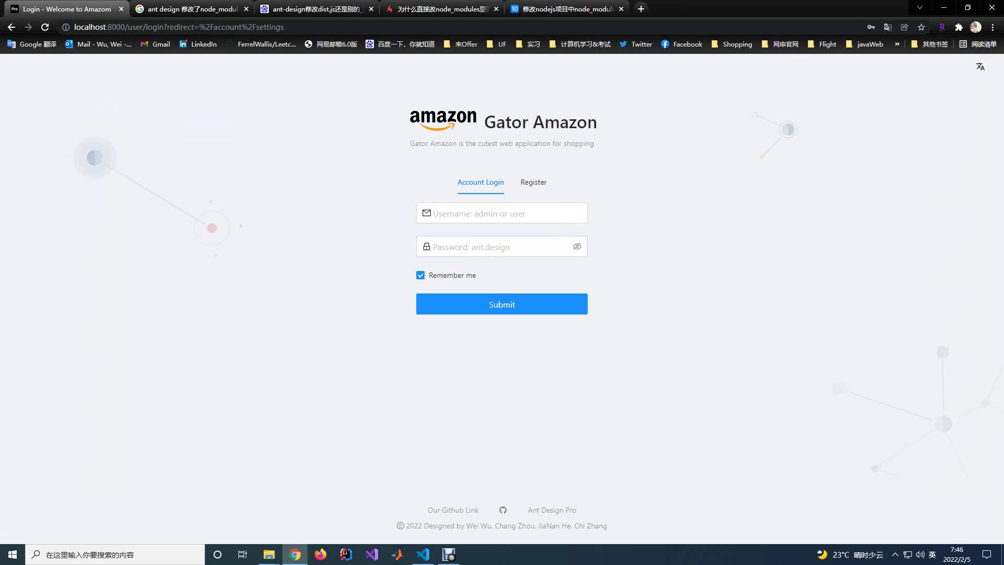
mouse_move(422, 554)
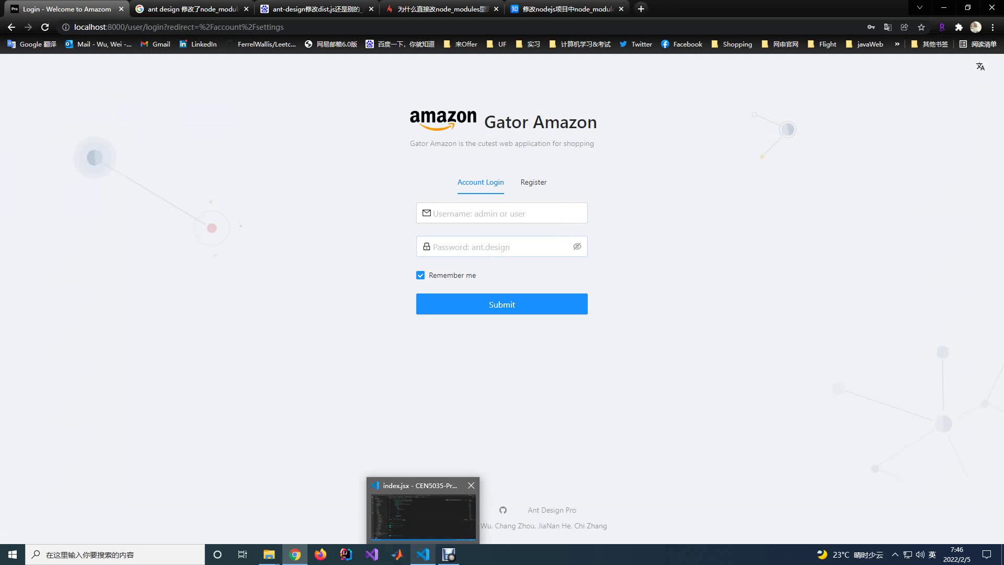